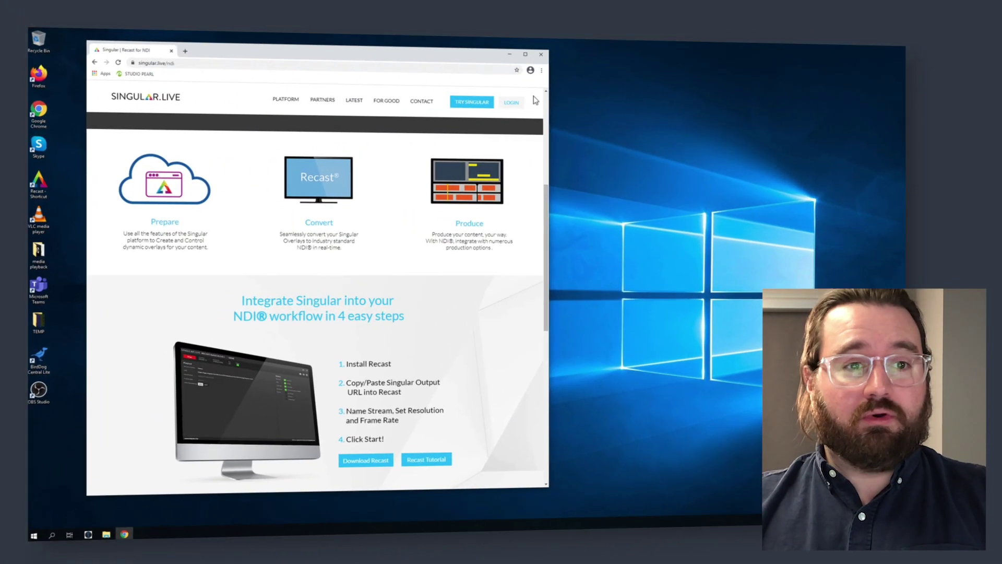
Launch Singular Recast from its desktop shortcut and place its window beside the browser.
left_click_drag(384, 59, 384, 60)
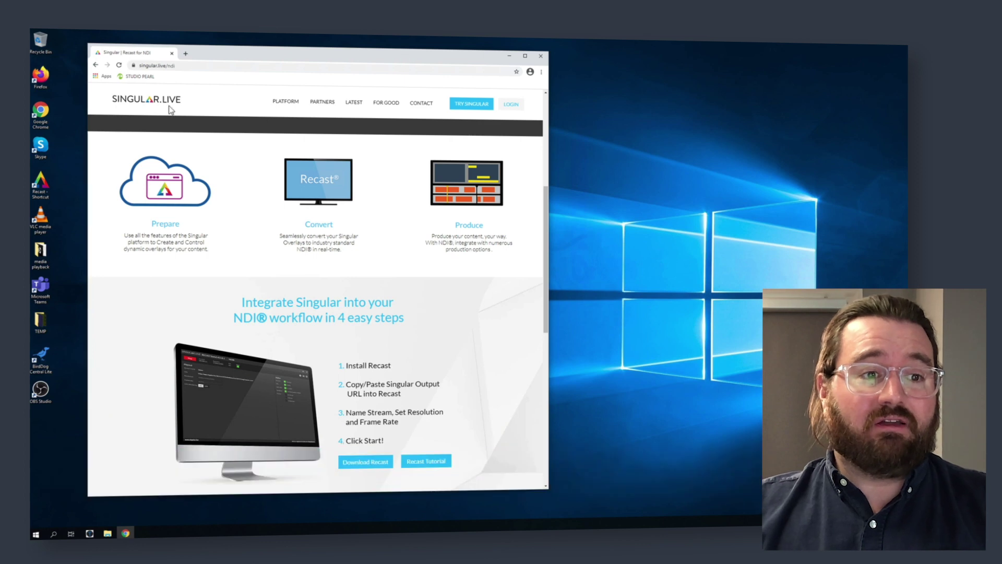
double_click(47, 186)
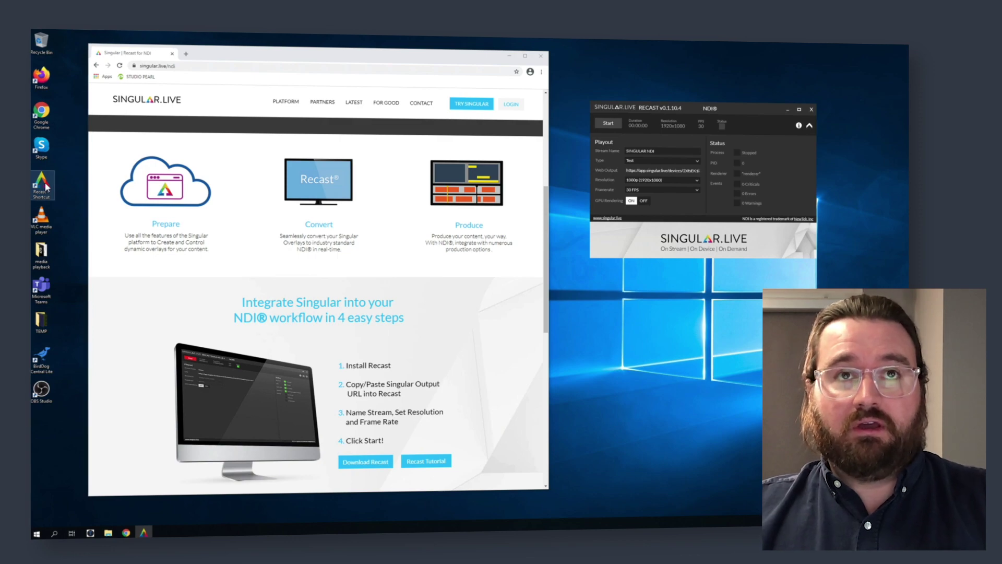
left_click_drag(743, 107, 743, 112)
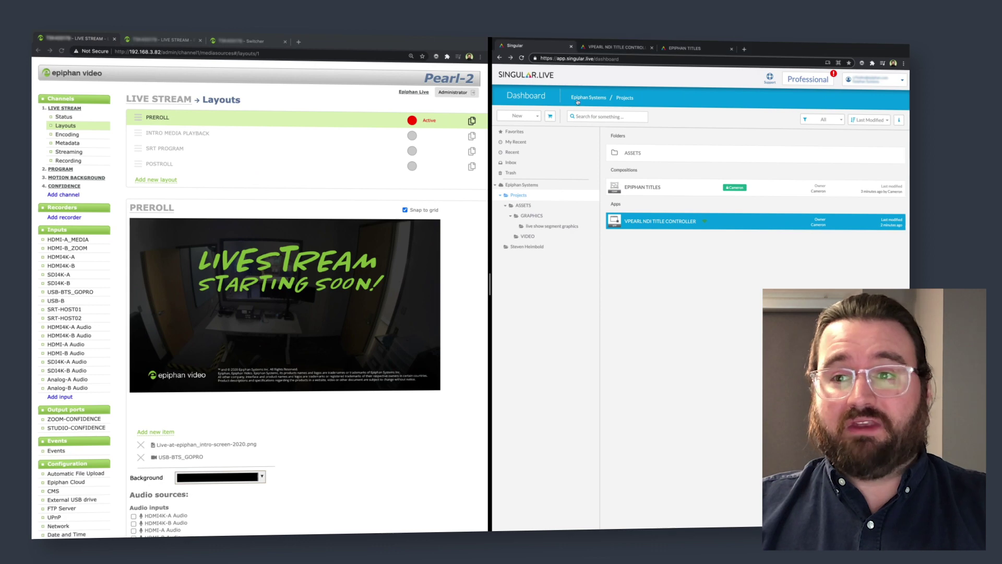
left_click(871, 80)
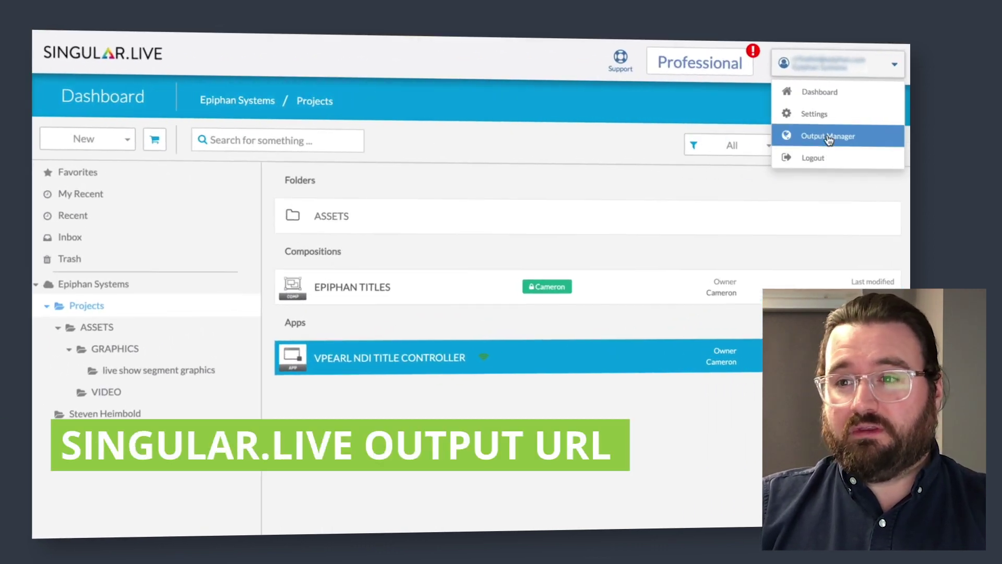
In Singular's Output Manager, copy the VPearl output URL to the clipboard.
left_click(829, 137)
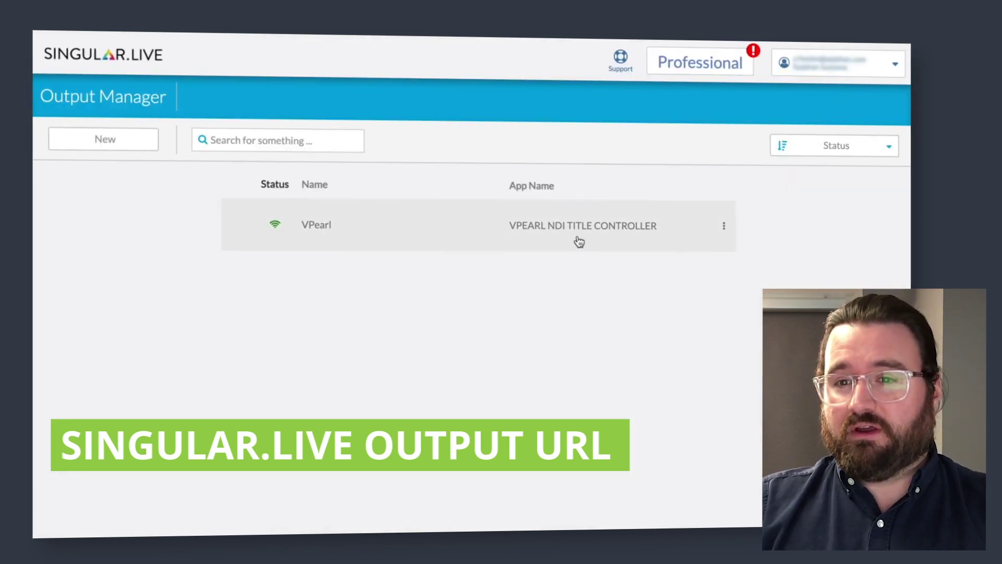
left_click(579, 239)
left_click(689, 243)
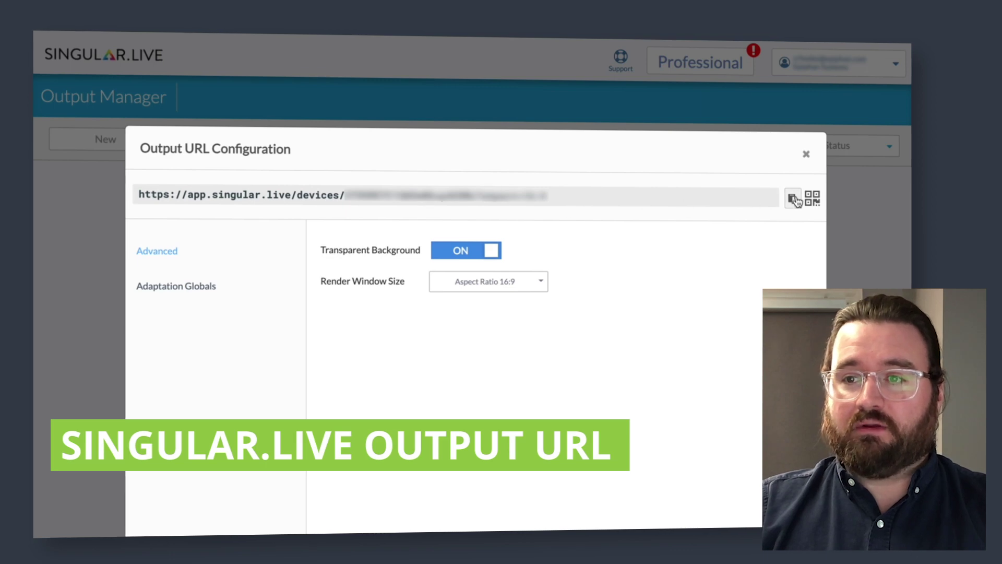
left_click(793, 199)
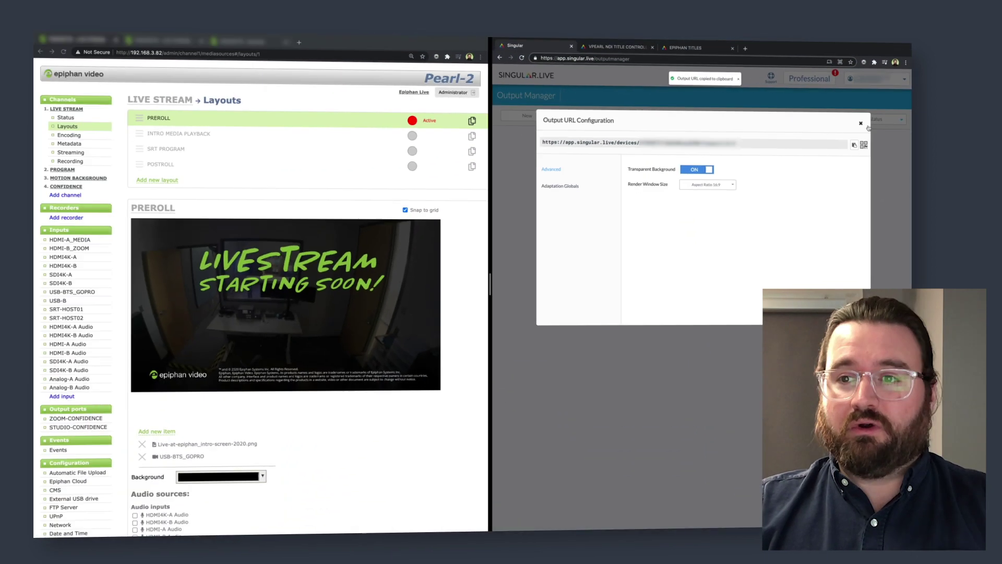
left_click(805, 154)
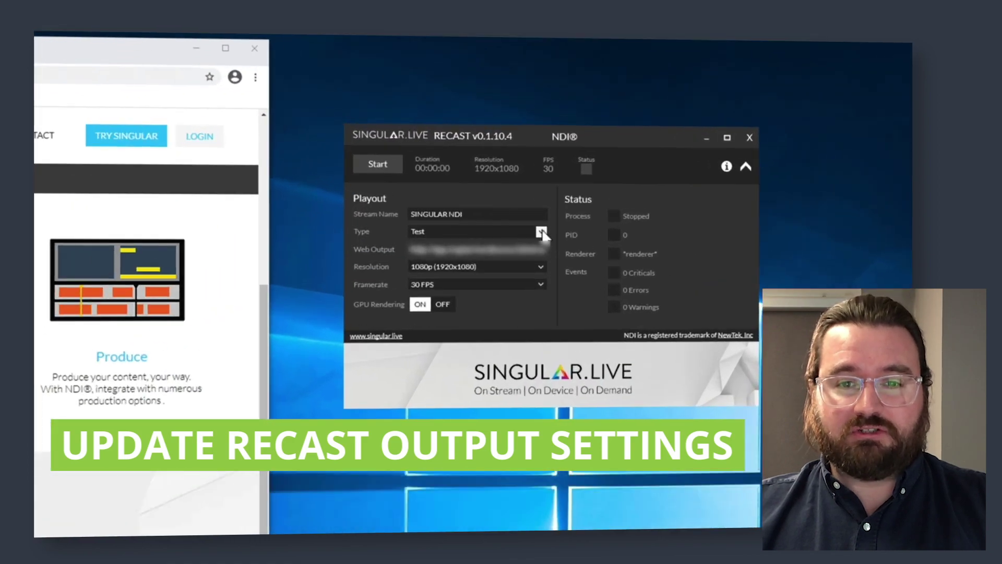
Set the SINGULAR NDI stream to Manual URL with the pasted Singular output URL, and start it.
left_click(532, 160)
left_click(529, 257)
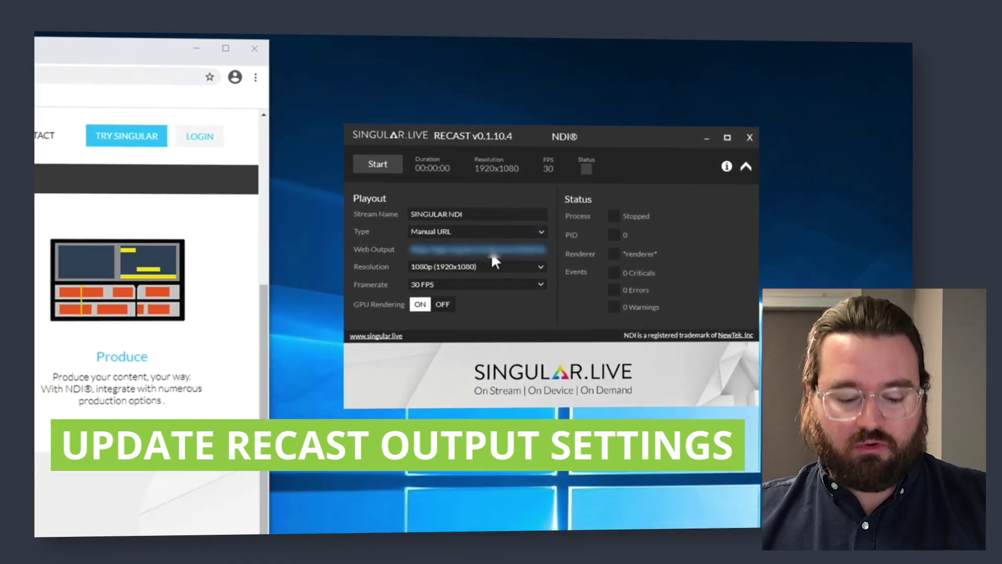
key("ctrl+v")
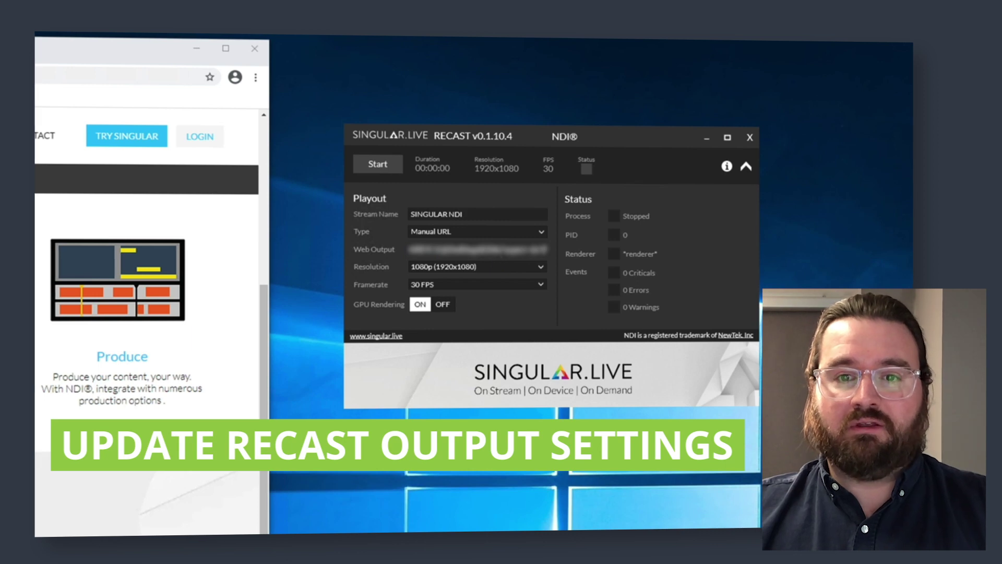
left_click(392, 163)
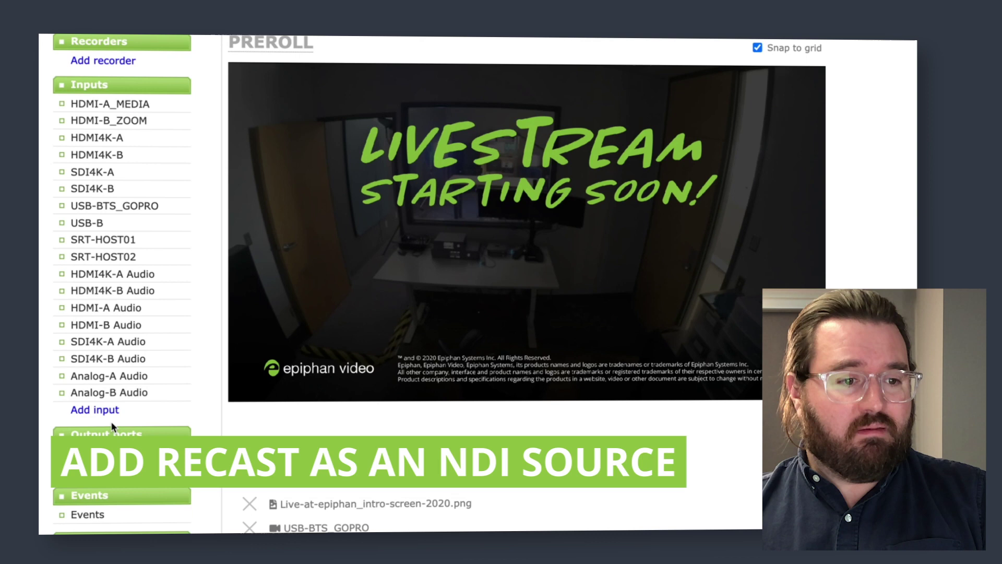
Add DESKTOP-EJQ4GKI (SINGULAR NDI) as a new Pearl-2 input and rename it NDI-SINGULAR.
left_click(99, 411)
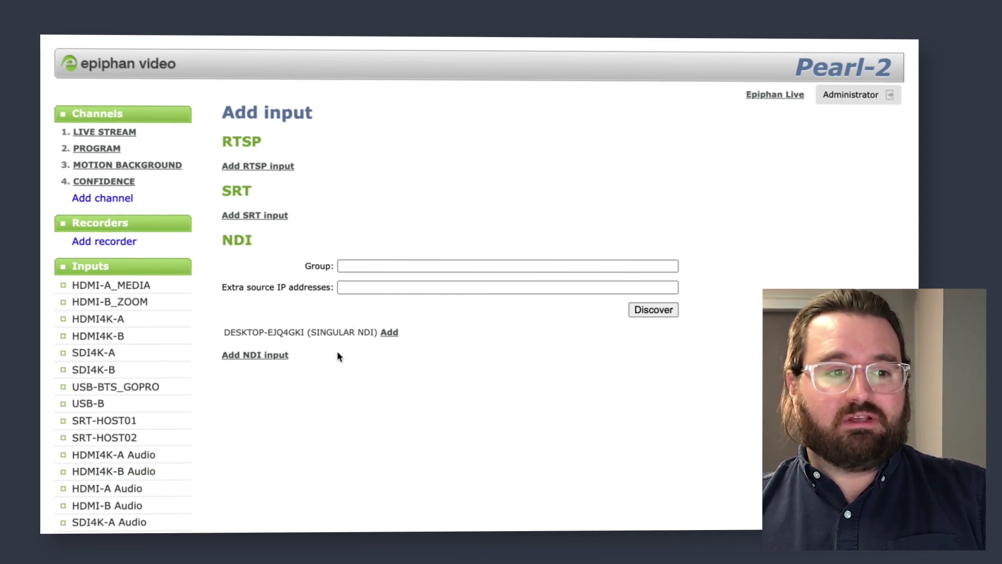
left_click(389, 333)
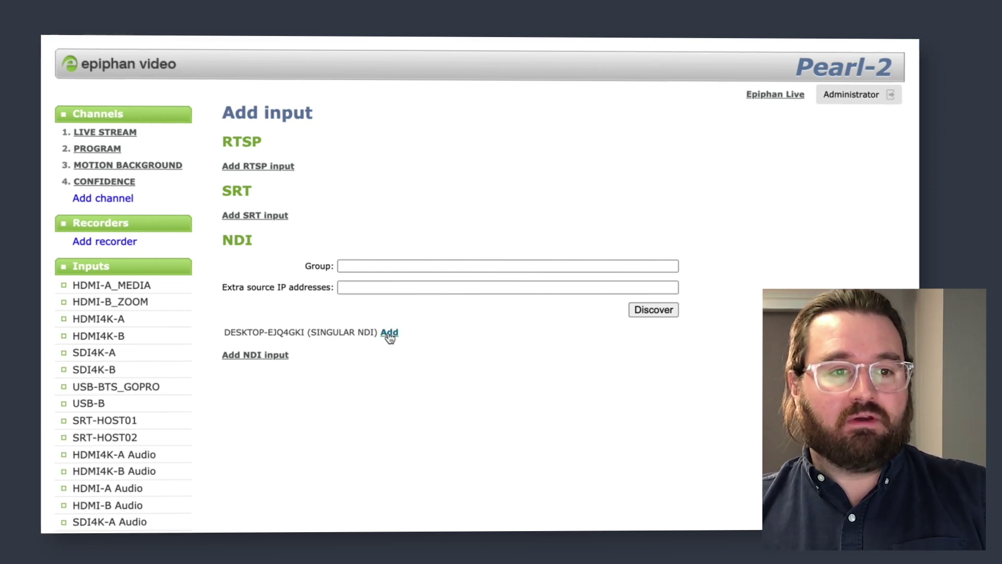
left_click(363, 114)
left_click(443, 116)
key("BackSpace")
key("BackSpace")
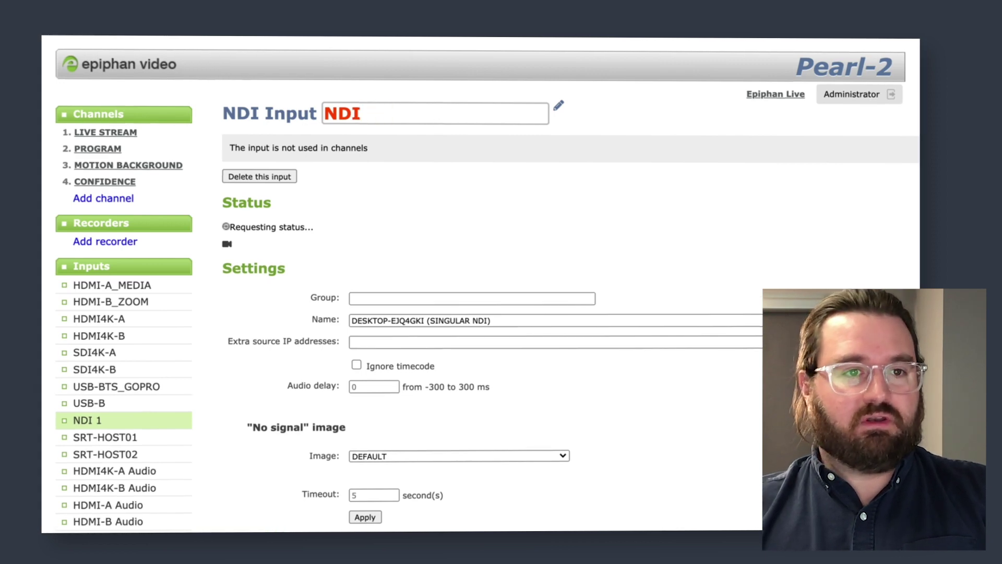
type("-SINGULAR")
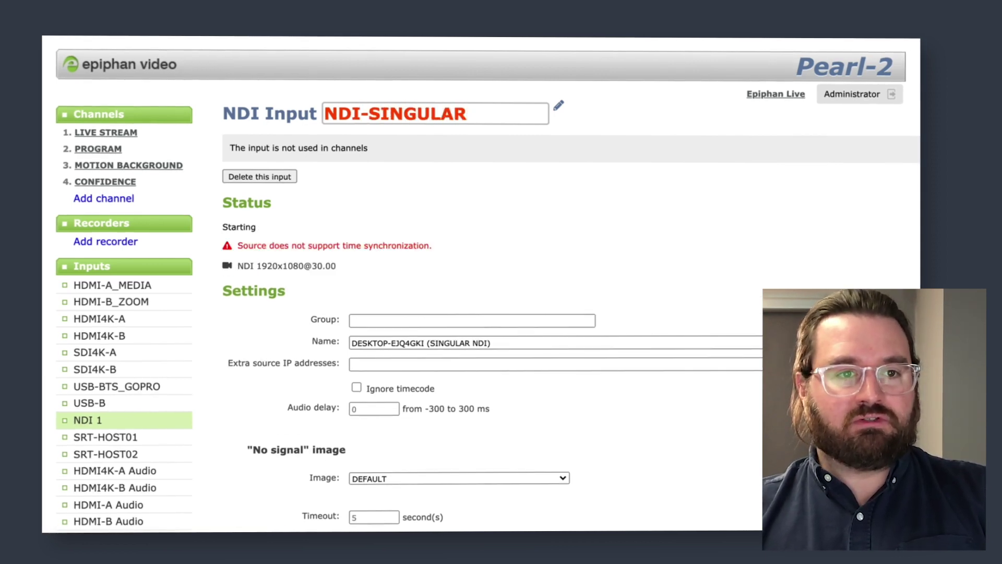
key("Return")
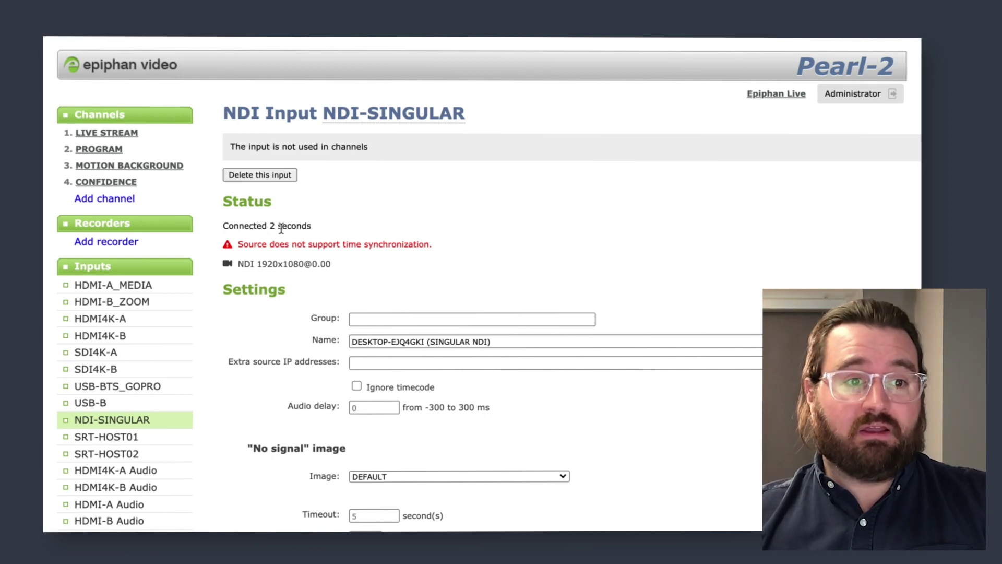
Enable Ignore timecode on NDI-SINGULAR, apply it, and choose blank.png as the no-signal image.
scroll(423, 281, "down", 10)
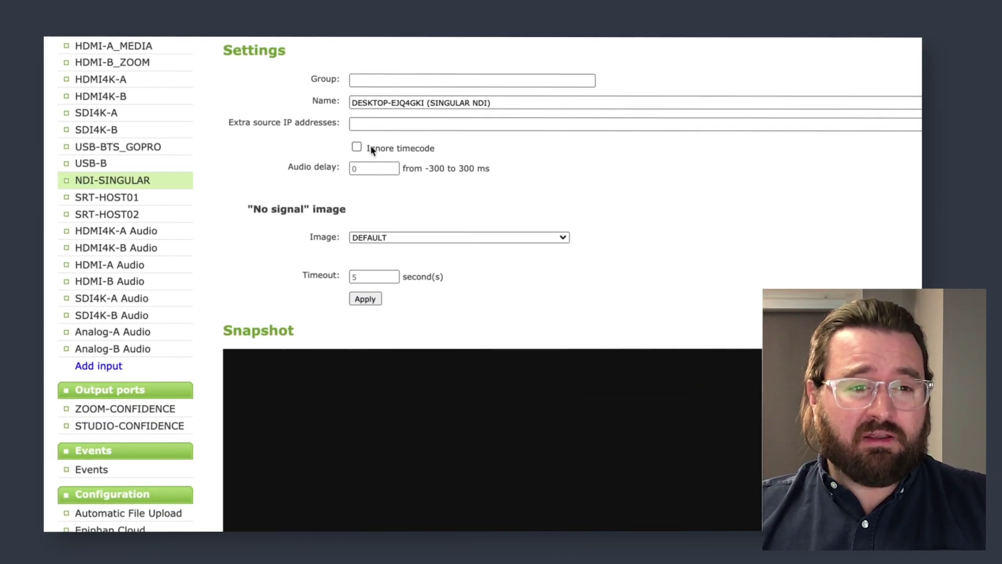
left_click(358, 128)
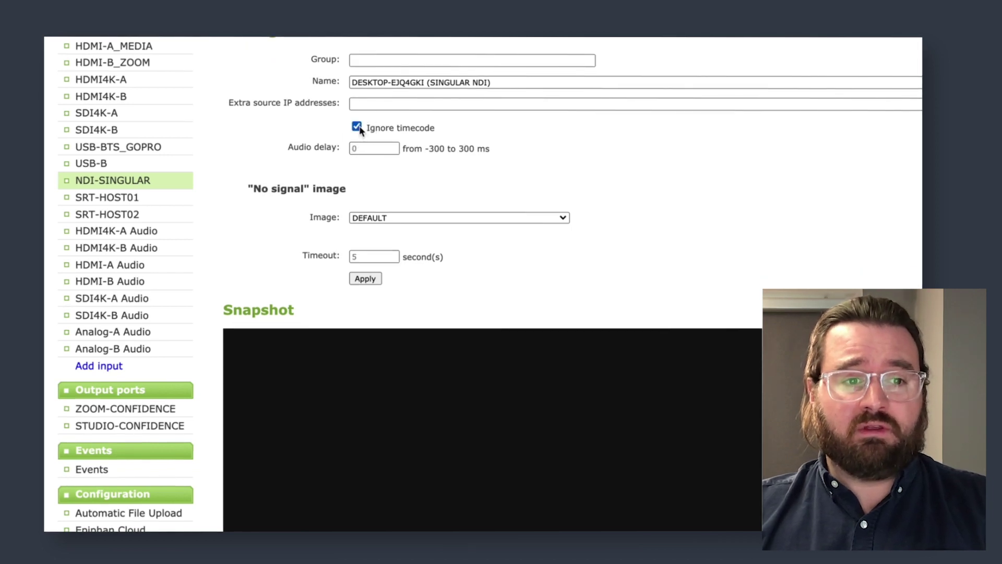
left_click(366, 278)
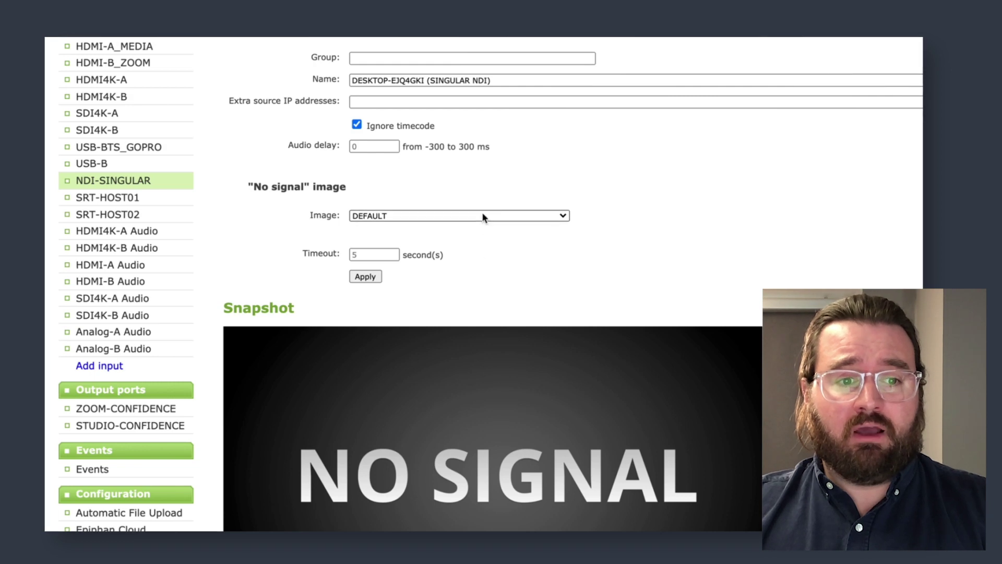
left_click(481, 215)
left_click(485, 225)
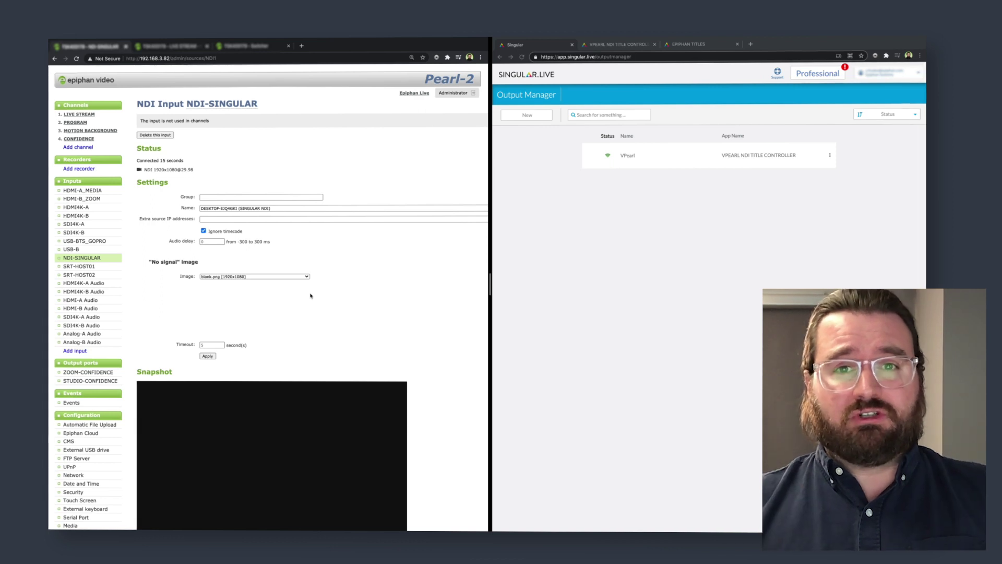
Apply the no-signal settings and go to the LIVE STREAM channel's Layouts page.
left_click(207, 356)
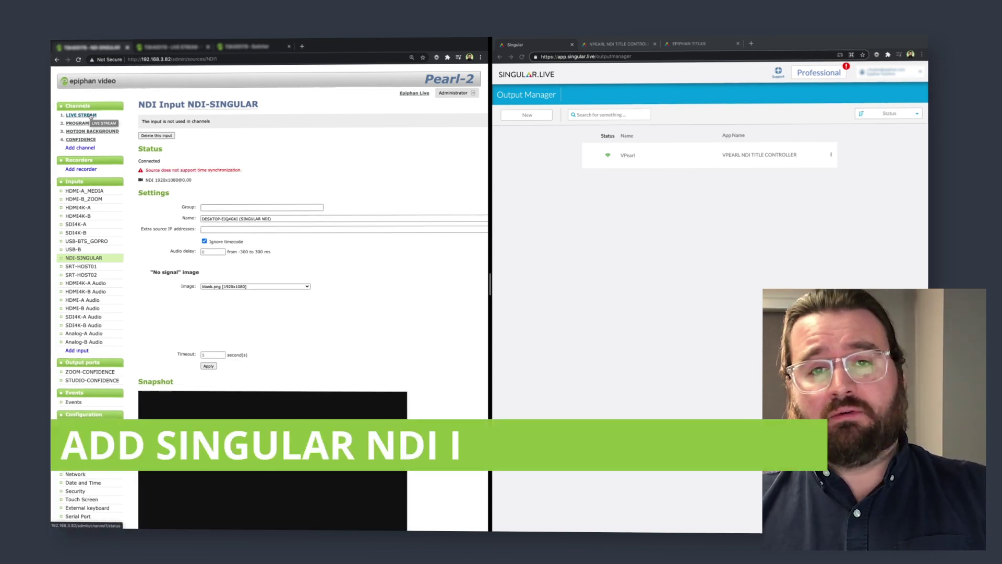
left_click(92, 116)
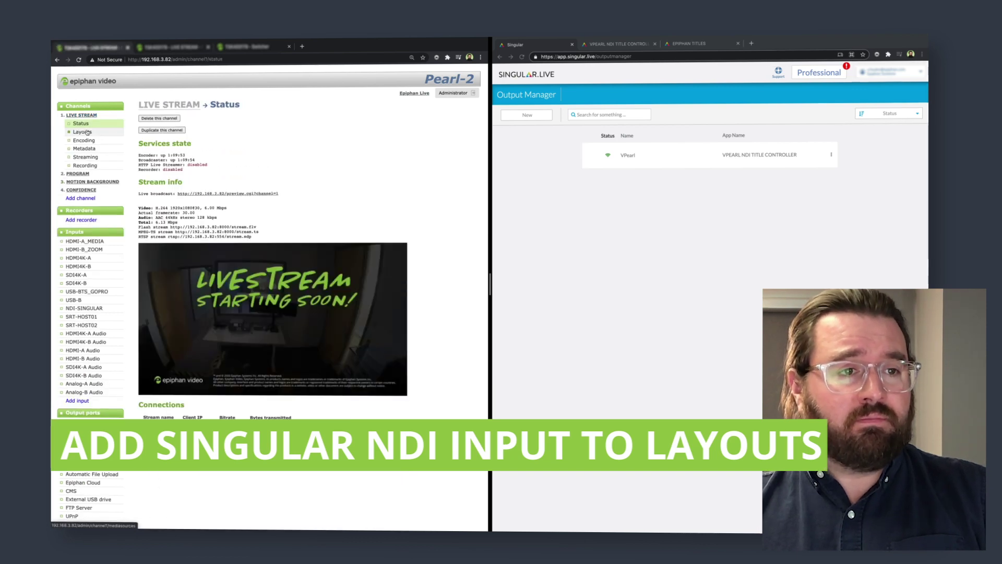
left_click(88, 132)
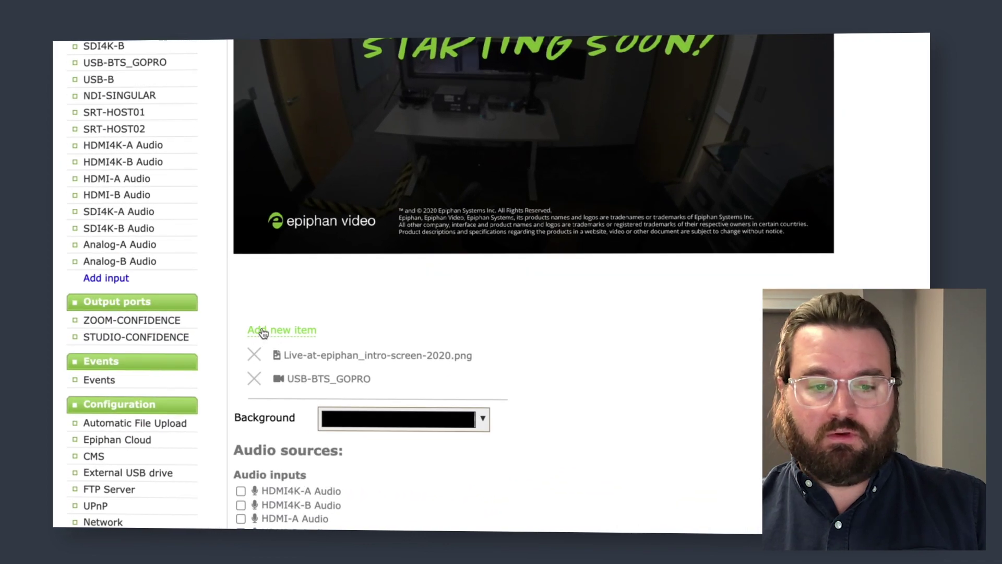
Add an NDI-SINGULAR video source item to the PREROLL layout and stretch it to 100%.
left_click(218, 369)
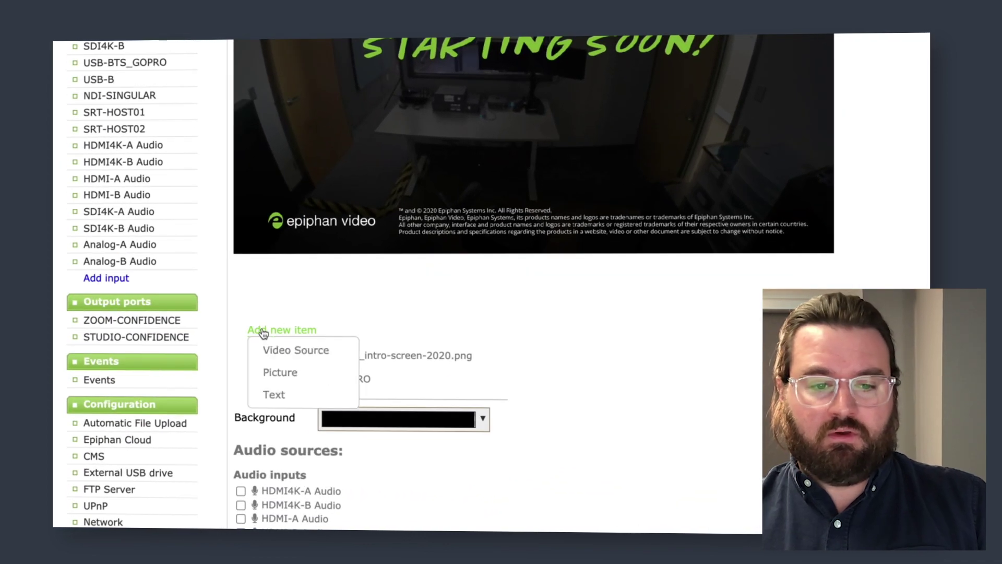
left_click(288, 362)
left_click(727, 377)
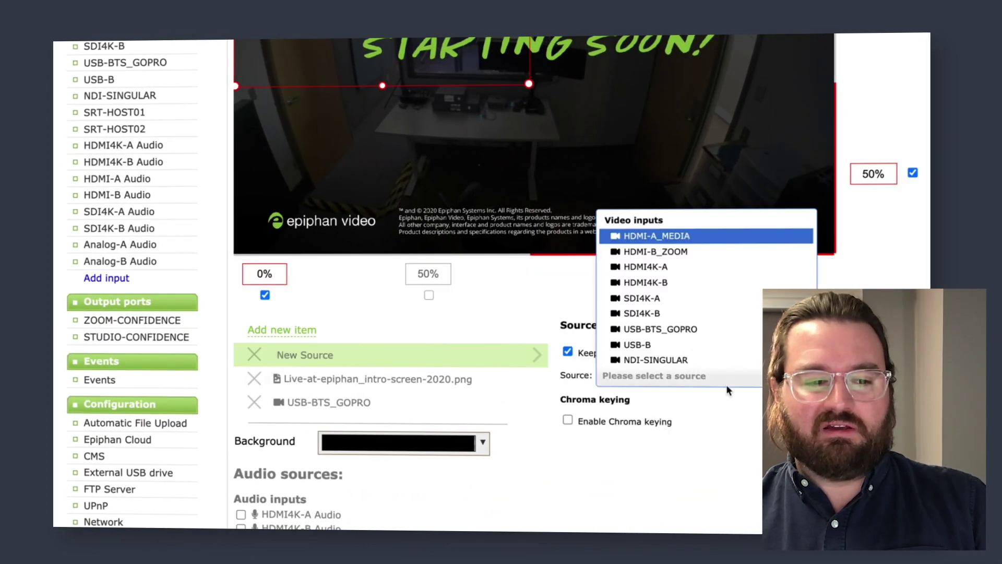
scroll(733, 335, "down", 1)
left_click(730, 329)
scroll(504, 184, "up", 3)
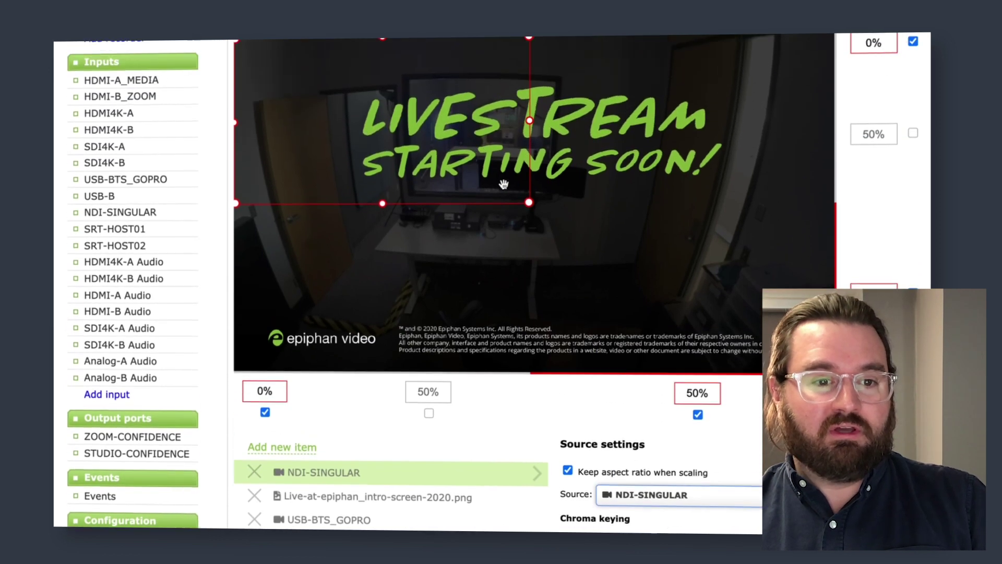
scroll(504, 183, "up", 1)
left_click_drag(529, 248, 620, 454)
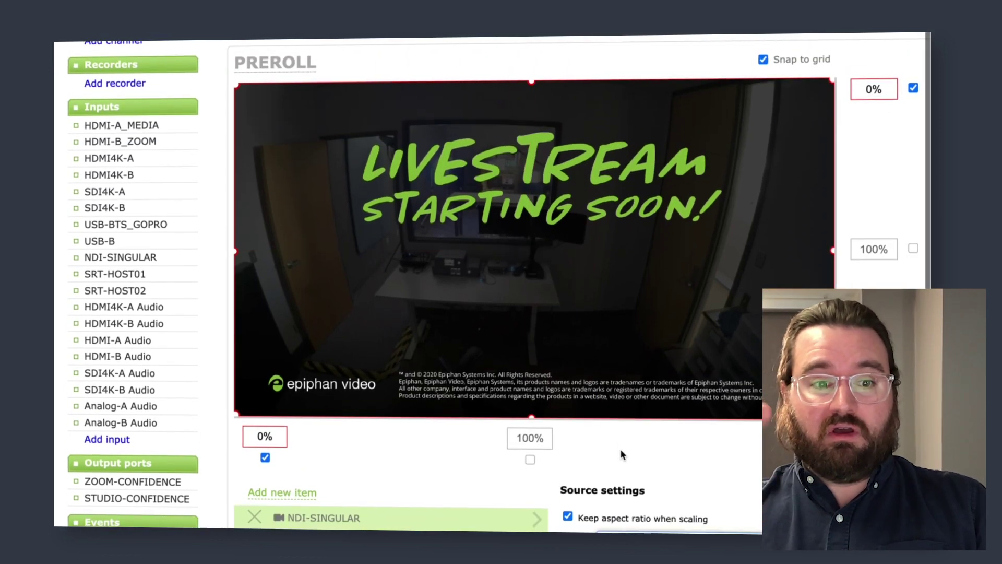
Untick NDI-SINGULAR under the layout's Audio inputs.
scroll(623, 449, "down", 1)
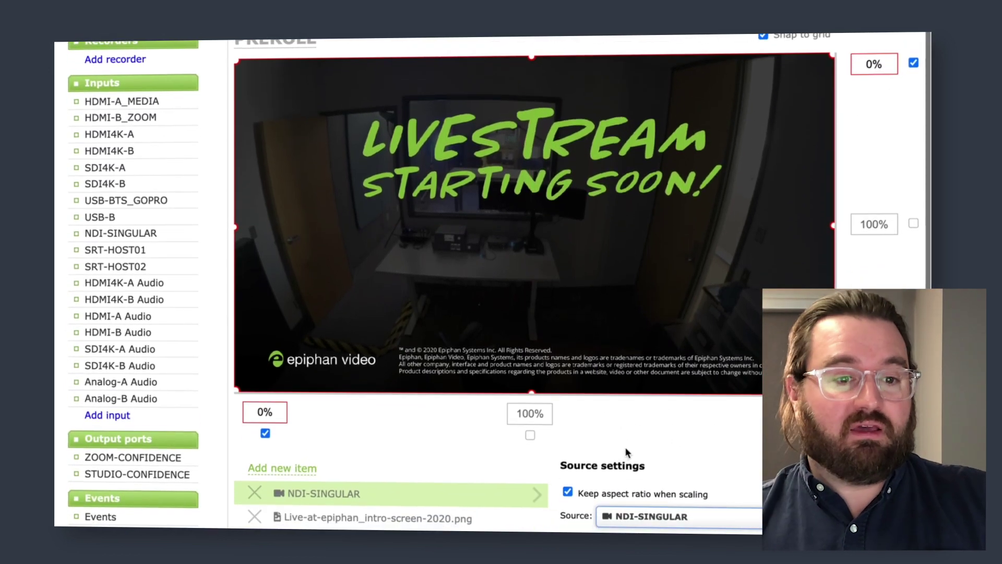
scroll(355, 490, "down", 6)
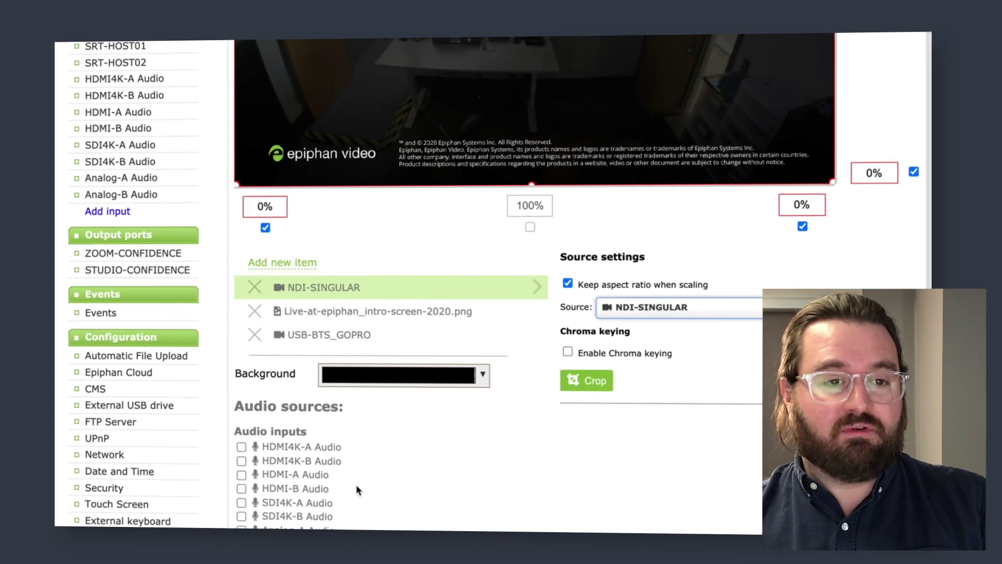
scroll(359, 483, "down", 5)
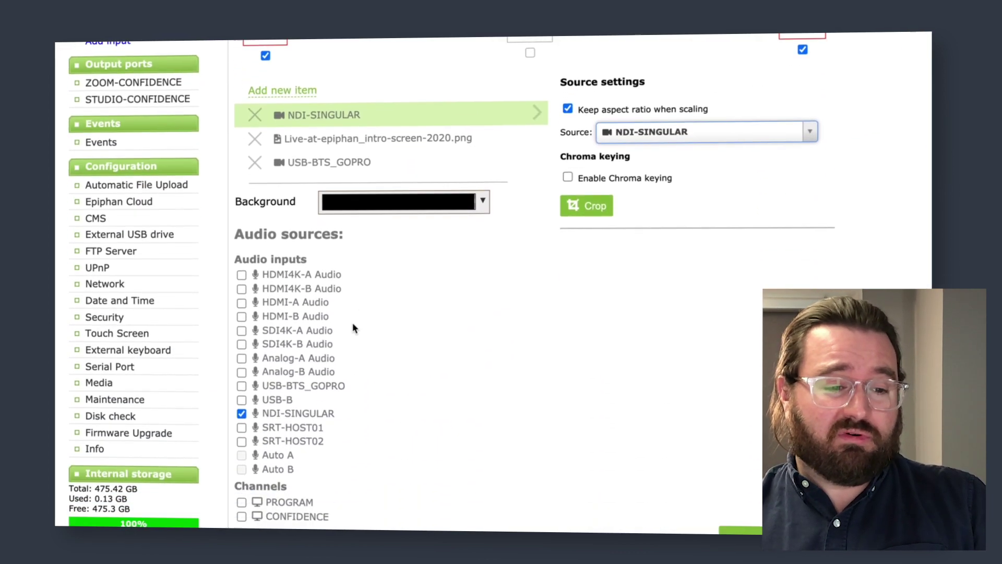
left_click(242, 414)
scroll(631, 470, "down", 1)
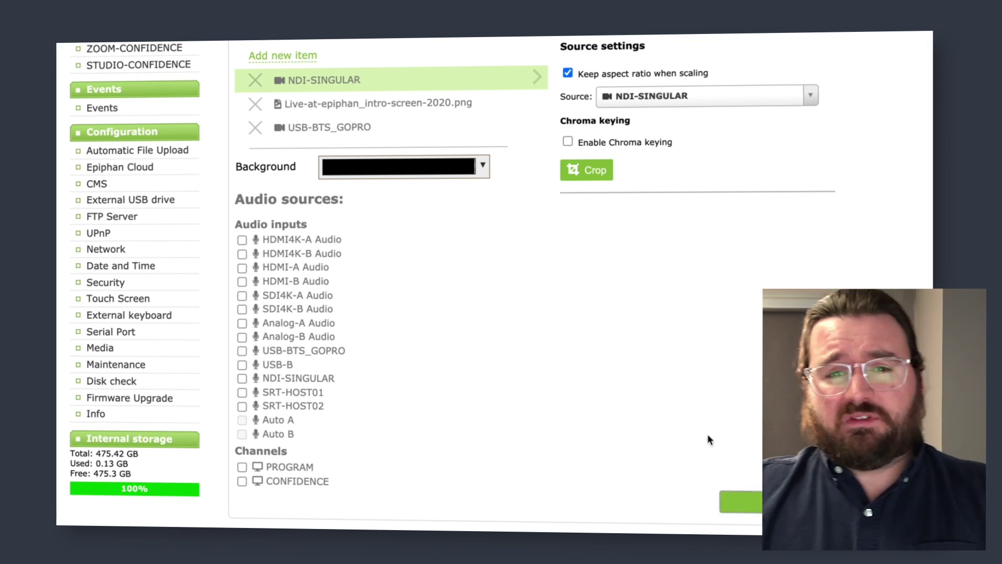
scroll(707, 433, "up", 7)
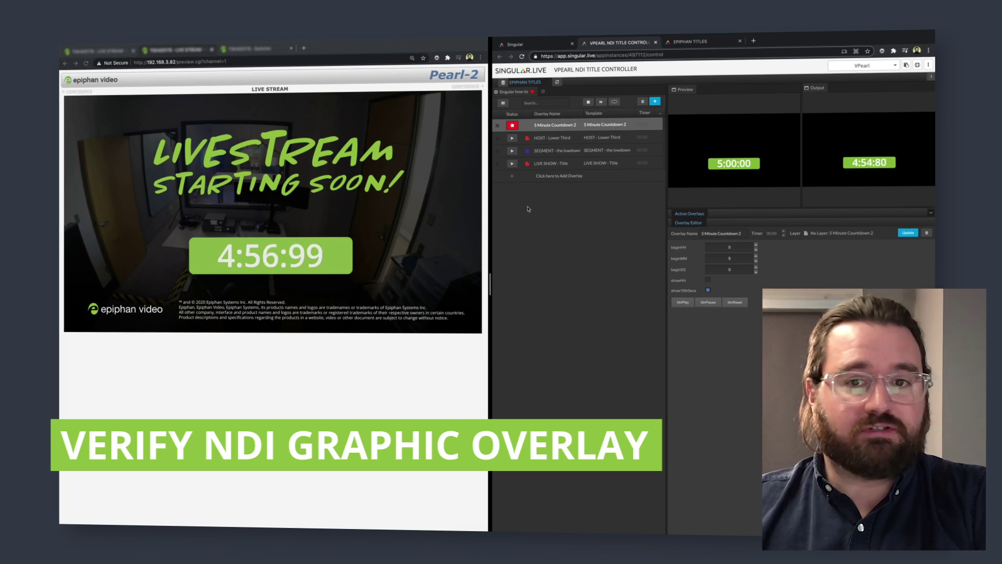
Stop the 5 Minute Countdown 2 overlay, play the lowdown segment title, then take it off air.
left_click(512, 125)
left_click(512, 151)
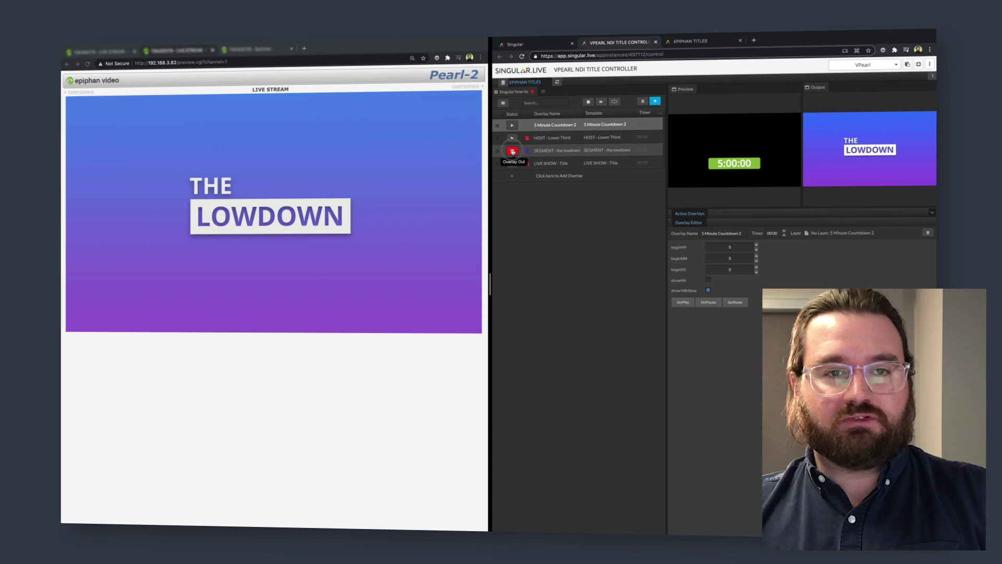
left_click(513, 151)
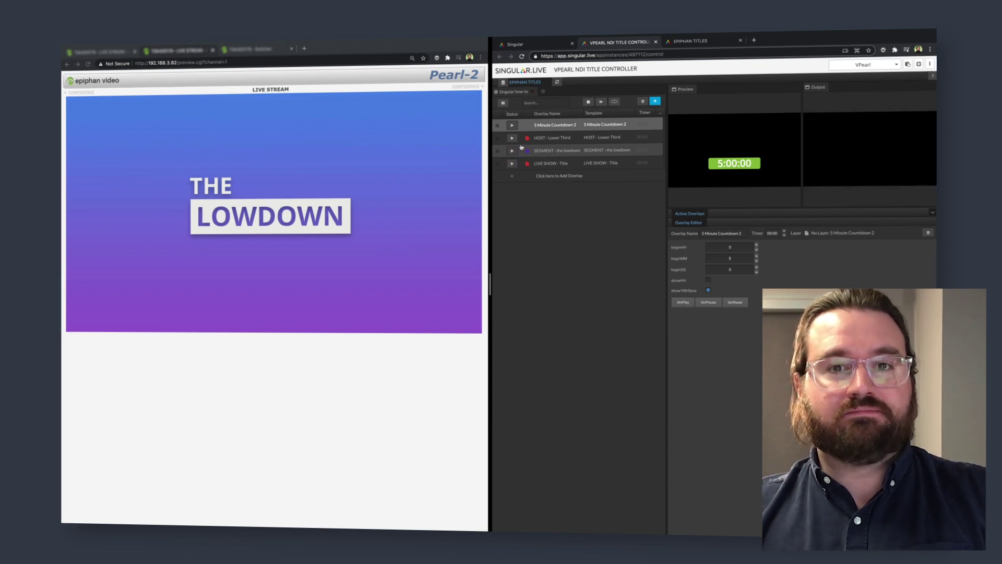